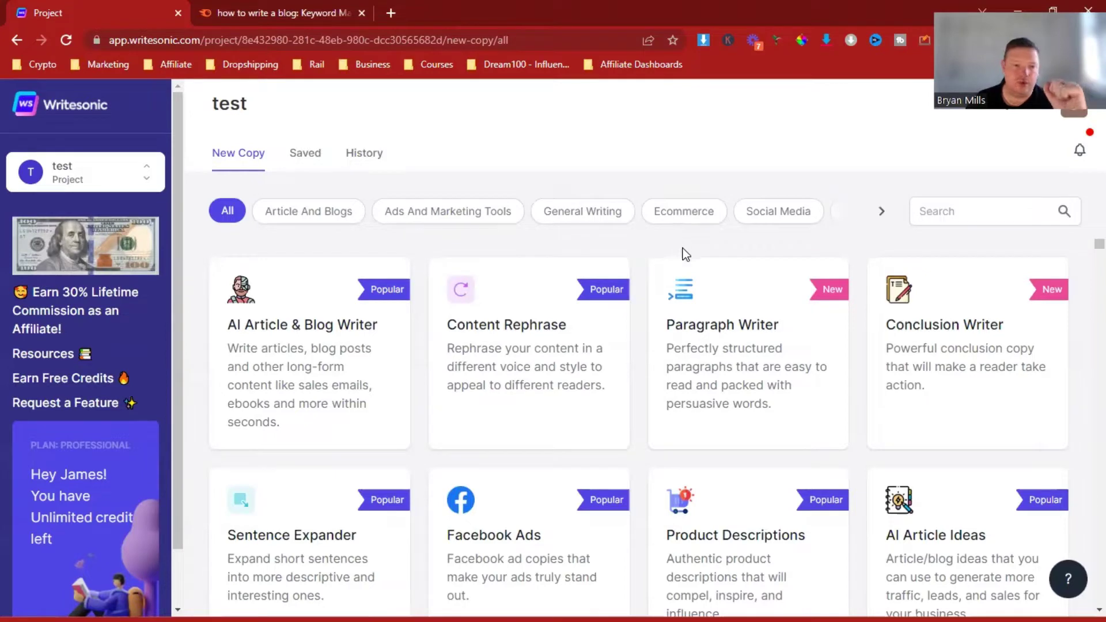
# - Open the AI Article Writer 3.0 template from the AI Article & Blog Writer group
pyautogui.click(354, 345)
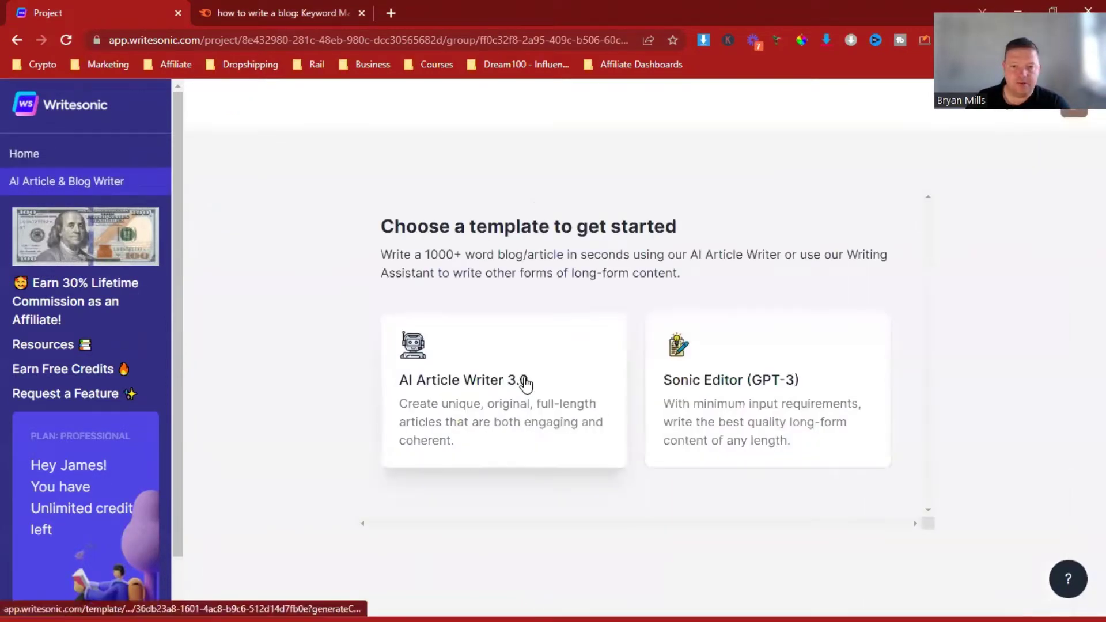
pyautogui.click(525, 384)
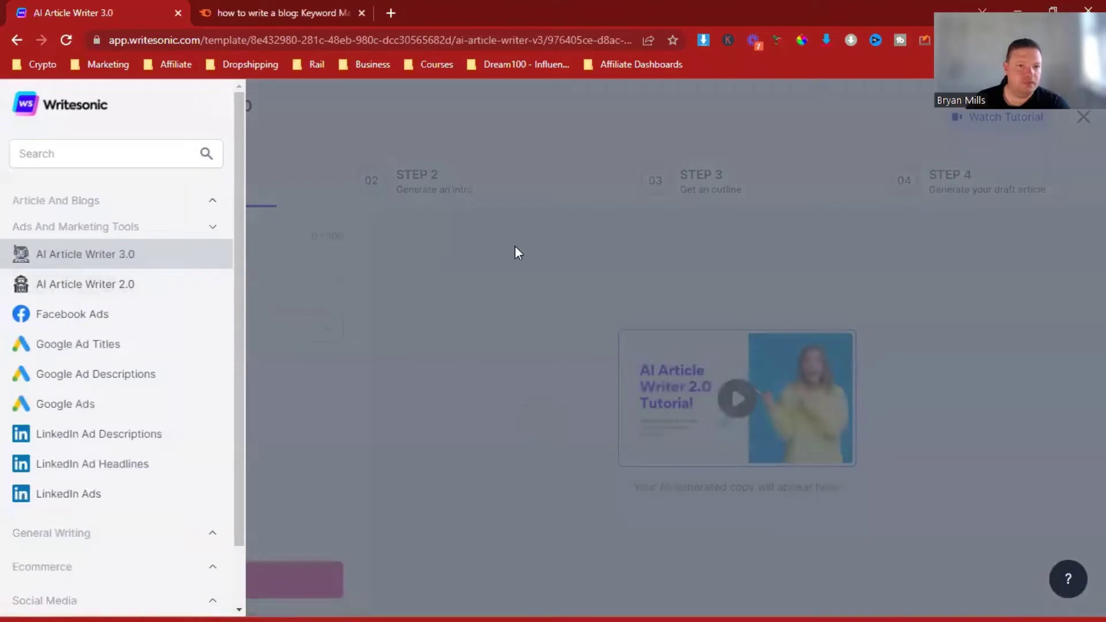
pyautogui.click(225, 121)
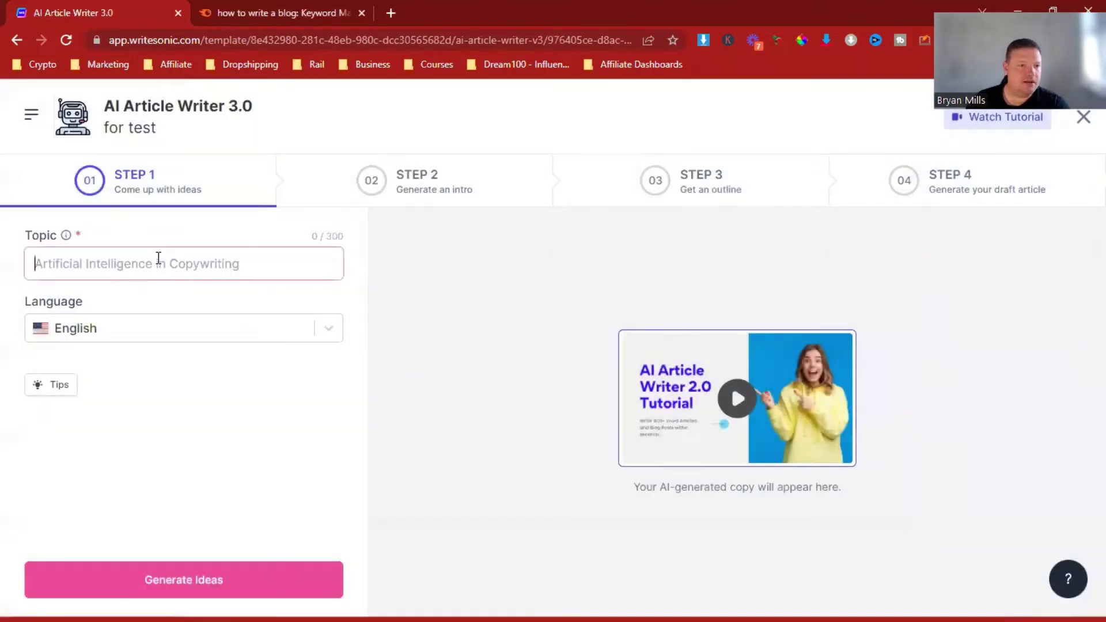
# - Enter the topic 'How to write blogs fast' and generate title ideas
pyautogui.click(159, 260)
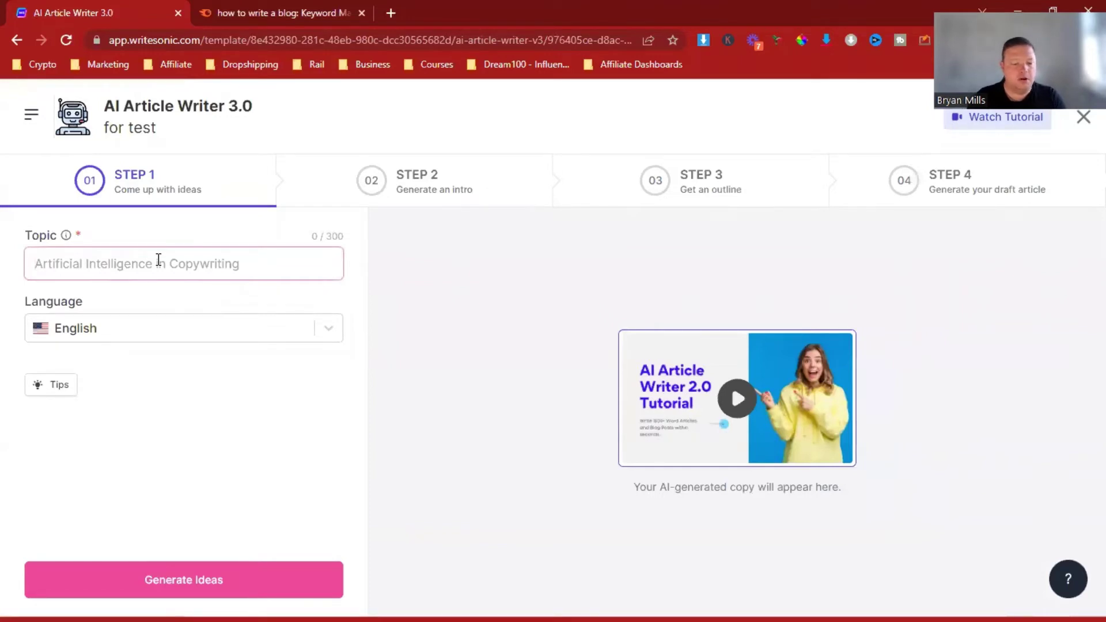
pyautogui.write('a')
pyautogui.press('BackSpace')
pyautogui.write('H')
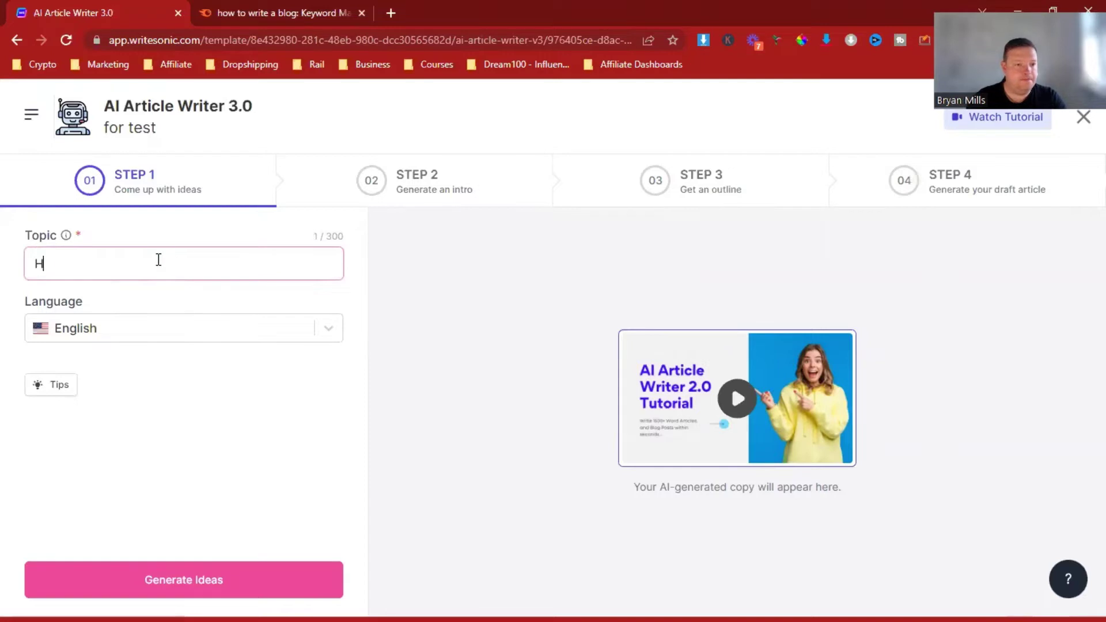
pyautogui.write('ow to write blogs fast')
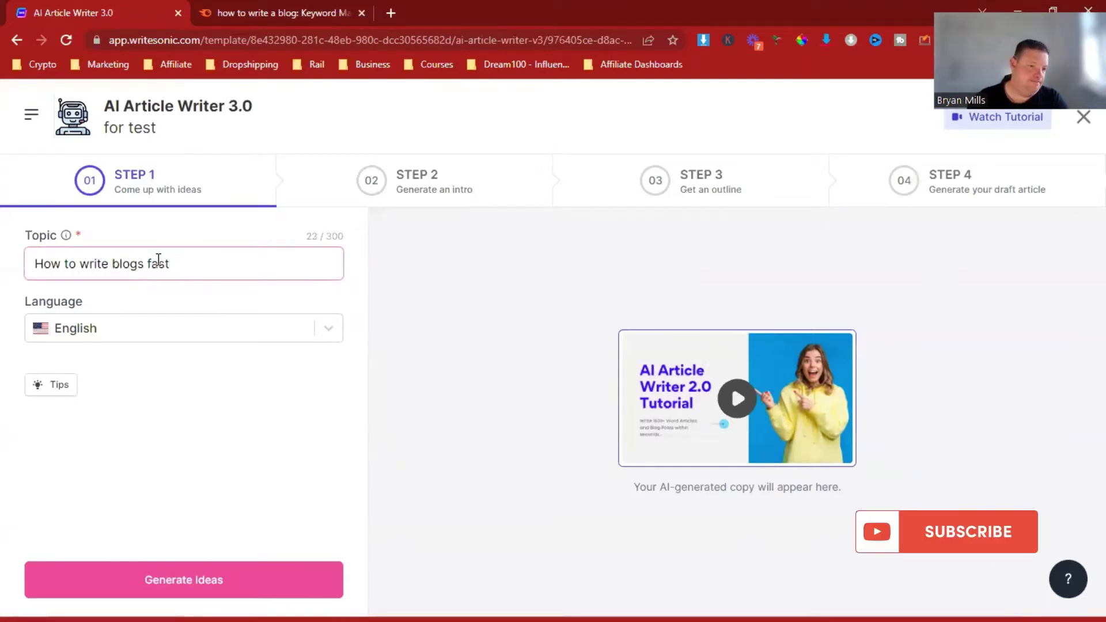
pyautogui.click(132, 567)
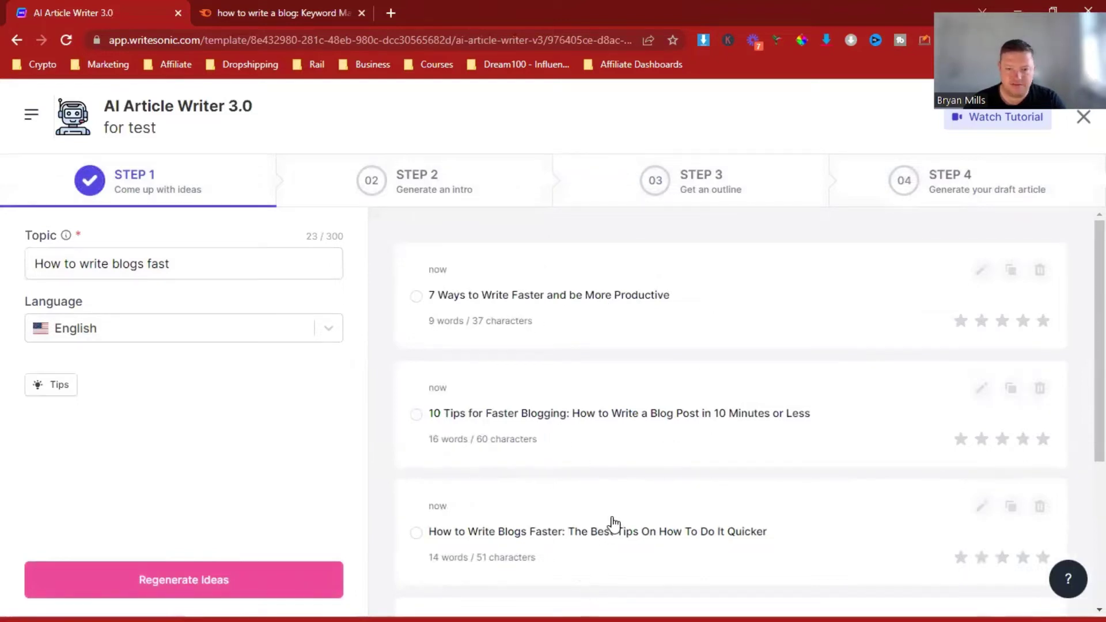
# - Pick the title 'How to Write a Blog Post in Less Than 10 Minutes'
pyautogui.scroll(-1, 673, 540)
pyautogui.scroll(-4, 674, 540)
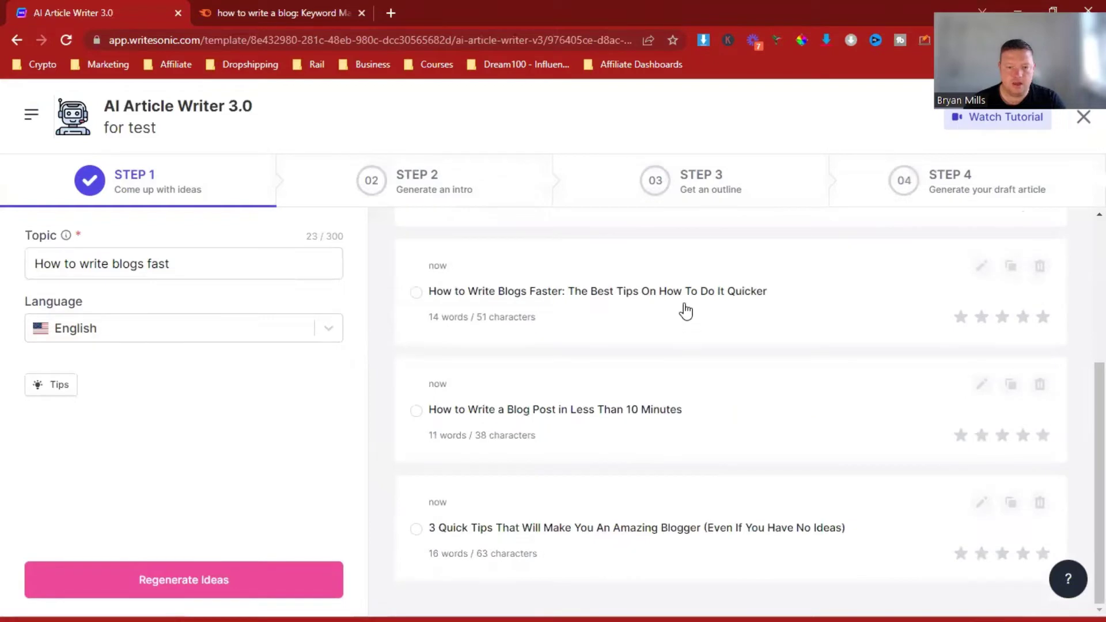
pyautogui.click(684, 435)
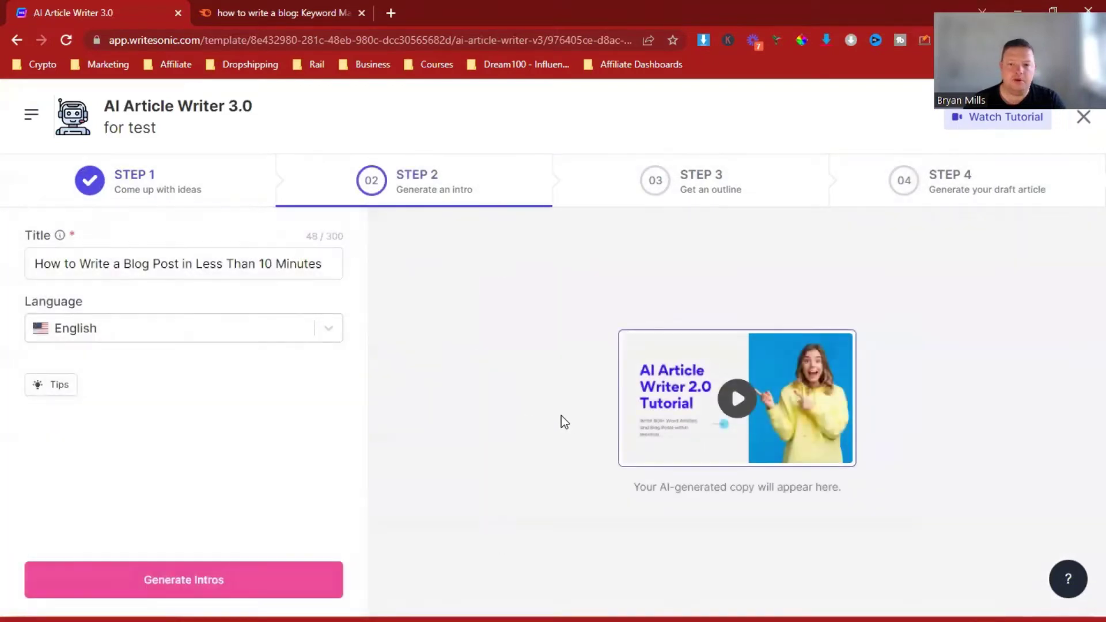
# - Generate intros and choose the one starting 'Blogging is a ton of work'
pyautogui.click(164, 580)
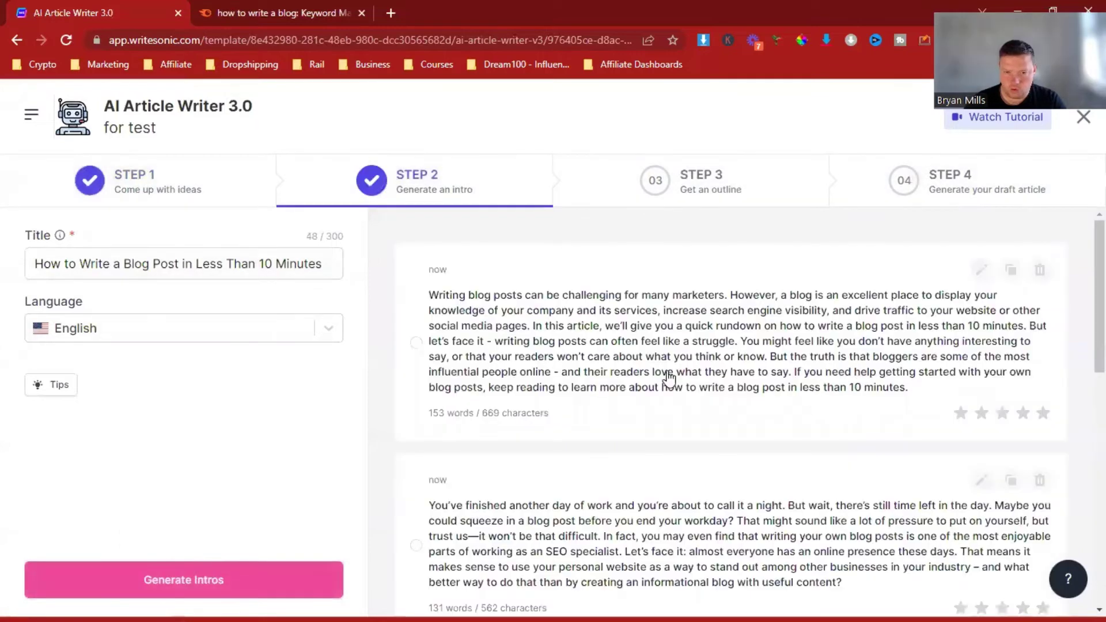
pyautogui.scroll(-6, 763, 389)
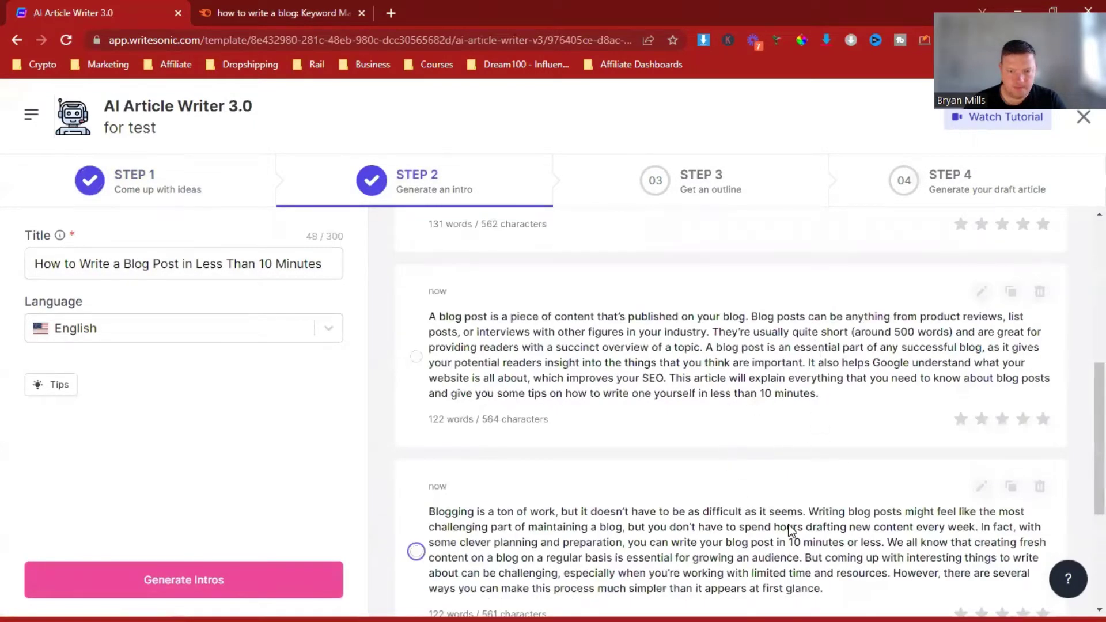
pyautogui.click(416, 550)
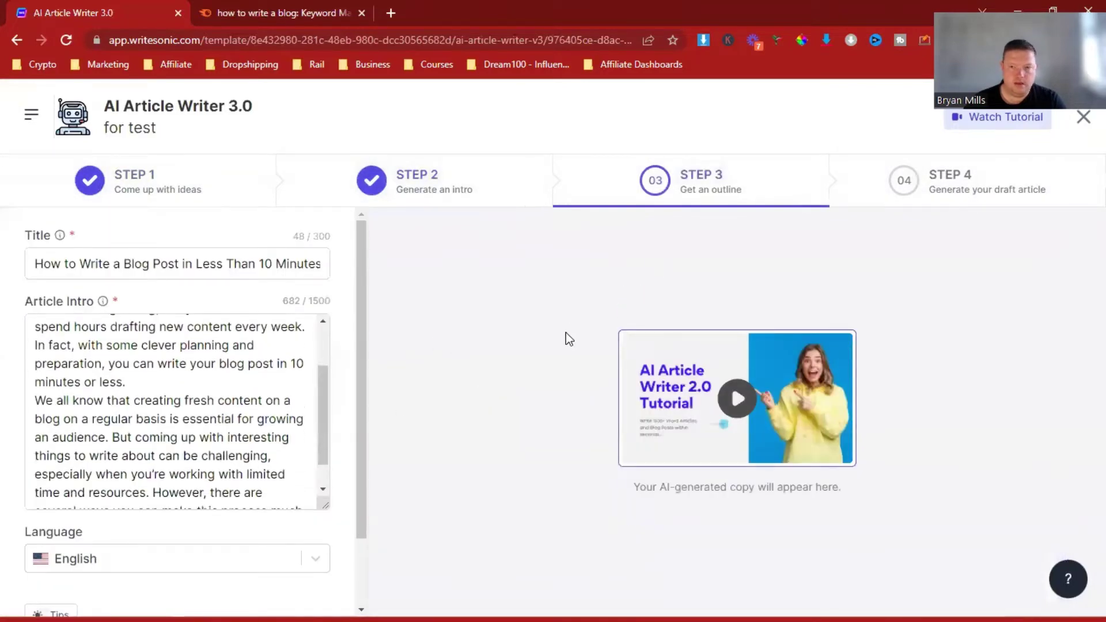
# - Generate five-section outline options from the chosen intro and browse them
pyautogui.scroll(-2, 337, 509)
pyautogui.click(202, 585)
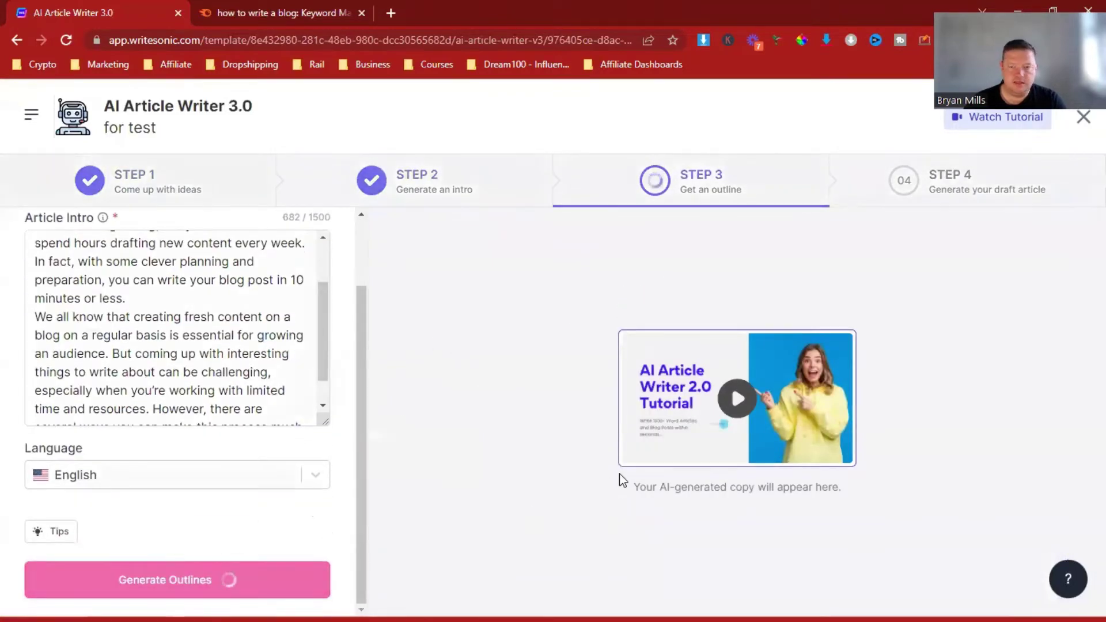
pyautogui.scroll(-4, 707, 378)
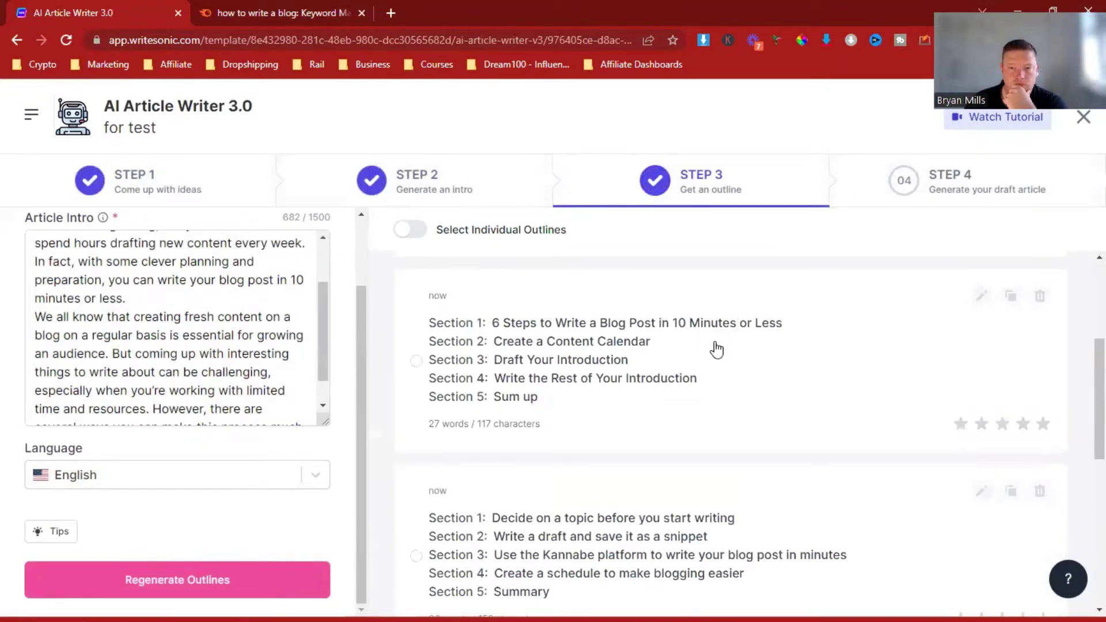
pyautogui.scroll(-5, 686, 392)
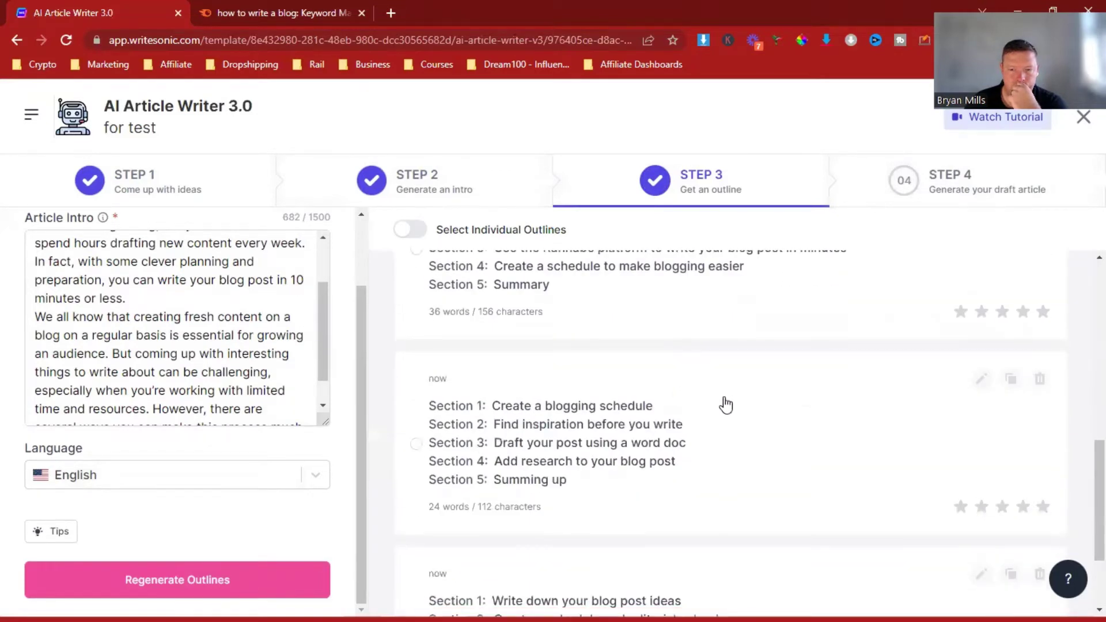
pyautogui.scroll(-1, 725, 410)
pyautogui.scroll(-1, 726, 413)
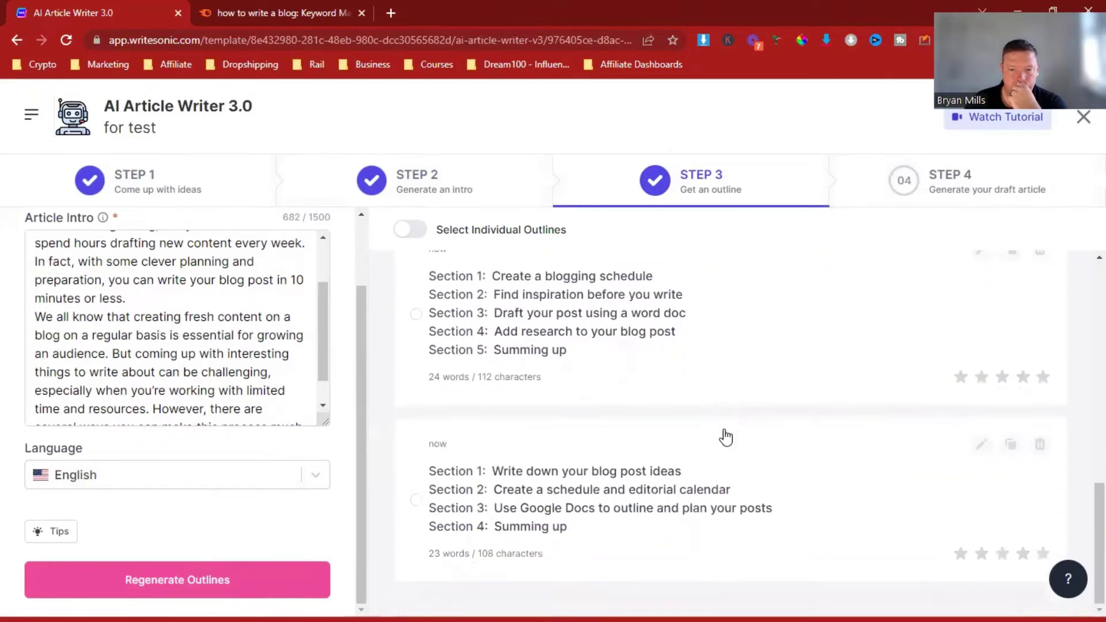
pyautogui.scroll(5, 759, 438)
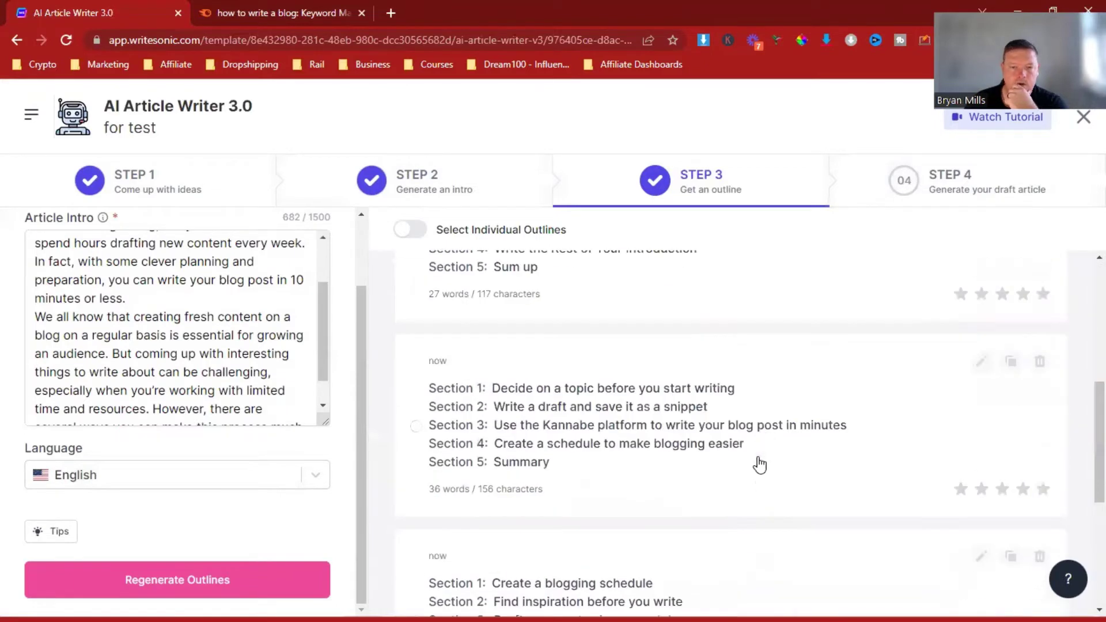
pyautogui.click(735, 429)
pyautogui.click(219, 579)
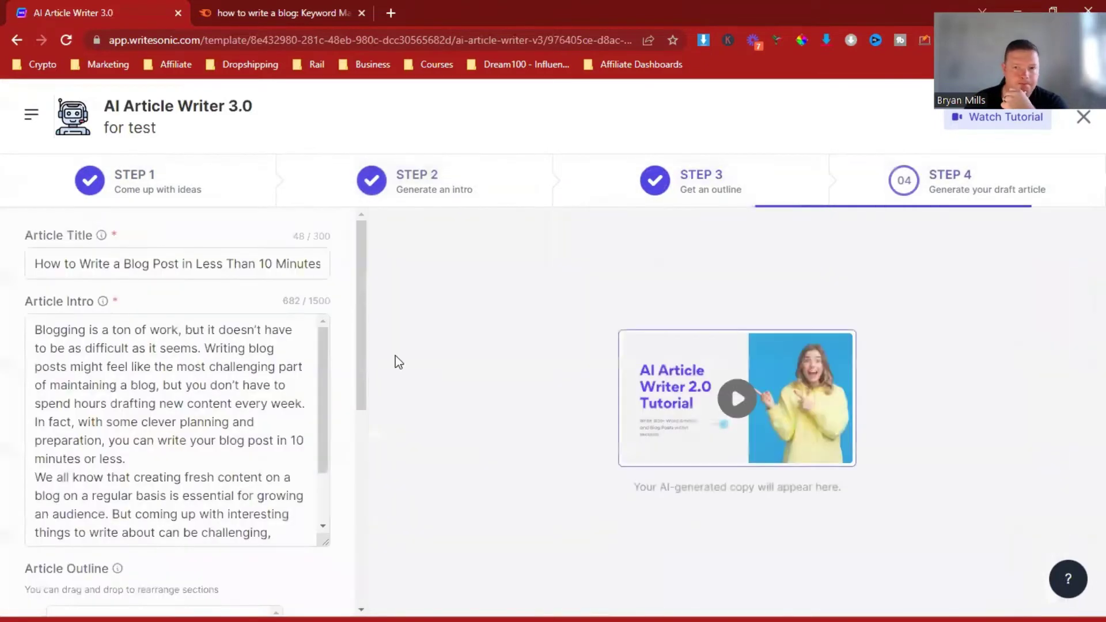
pyautogui.scroll(-10, 353, 502)
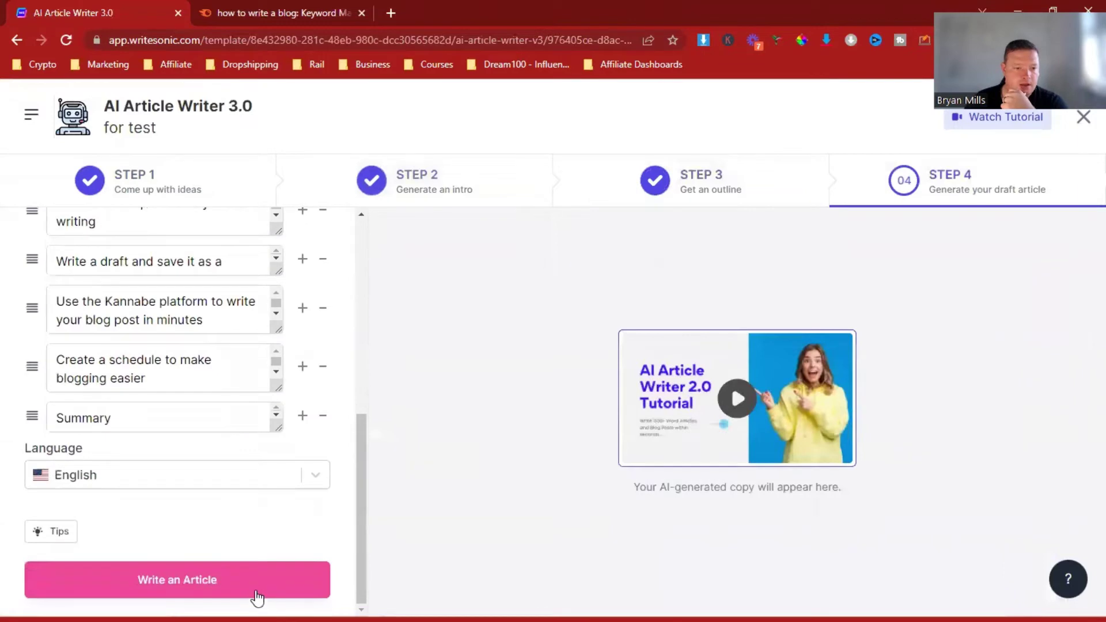
pyautogui.click(256, 593)
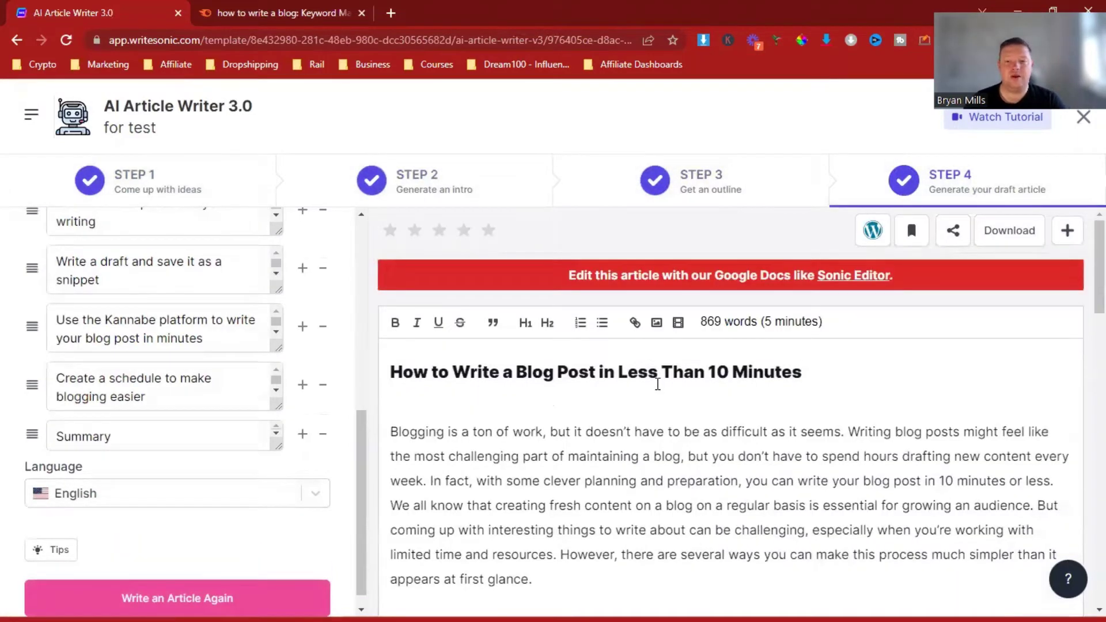
pyautogui.scroll(-12, 778, 374)
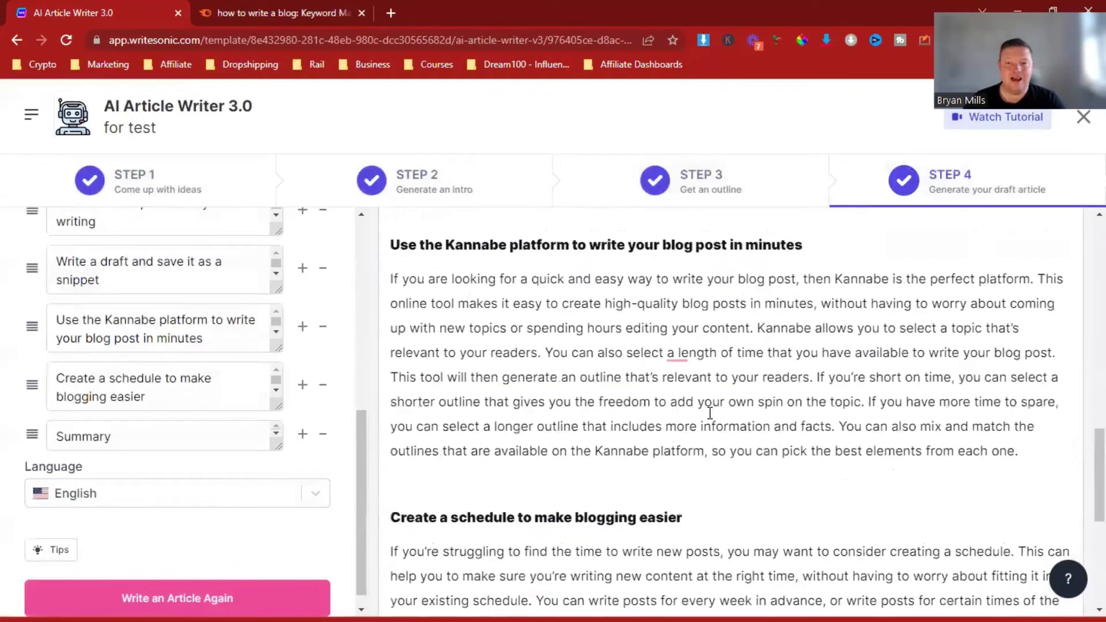
pyautogui.scroll(-6, 710, 413)
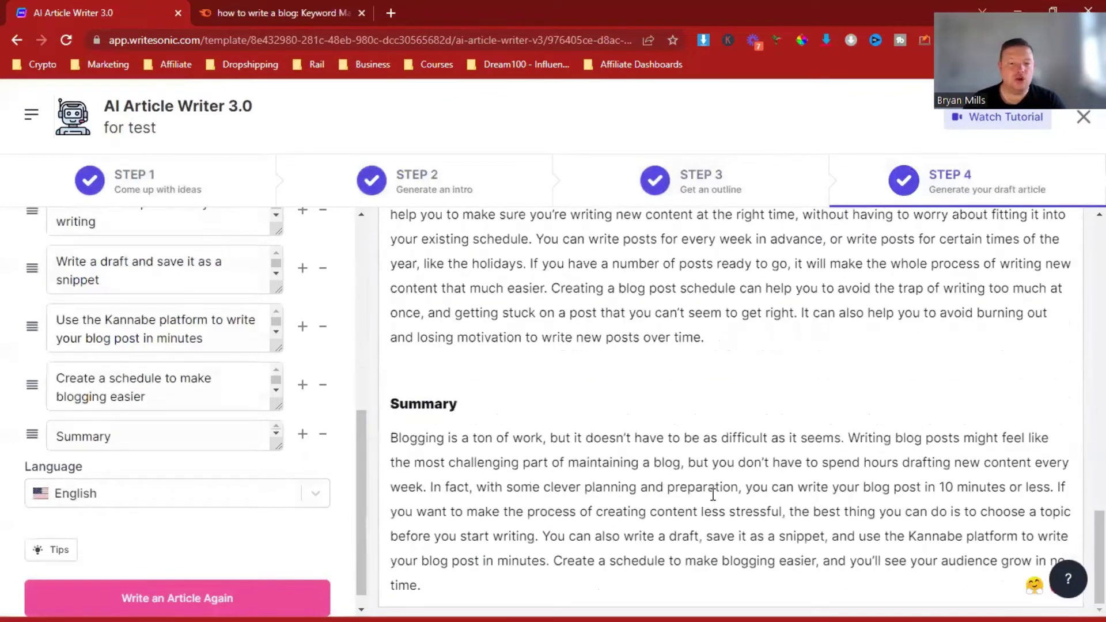
pyautogui.scroll(4, 713, 495)
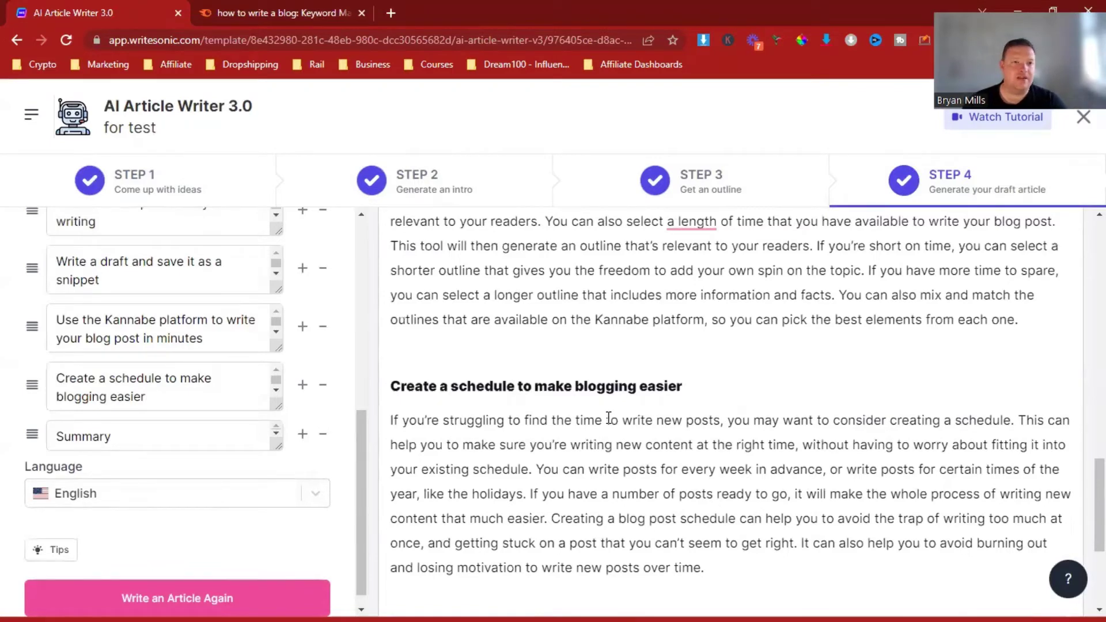
pyautogui.scroll(8, 609, 419)
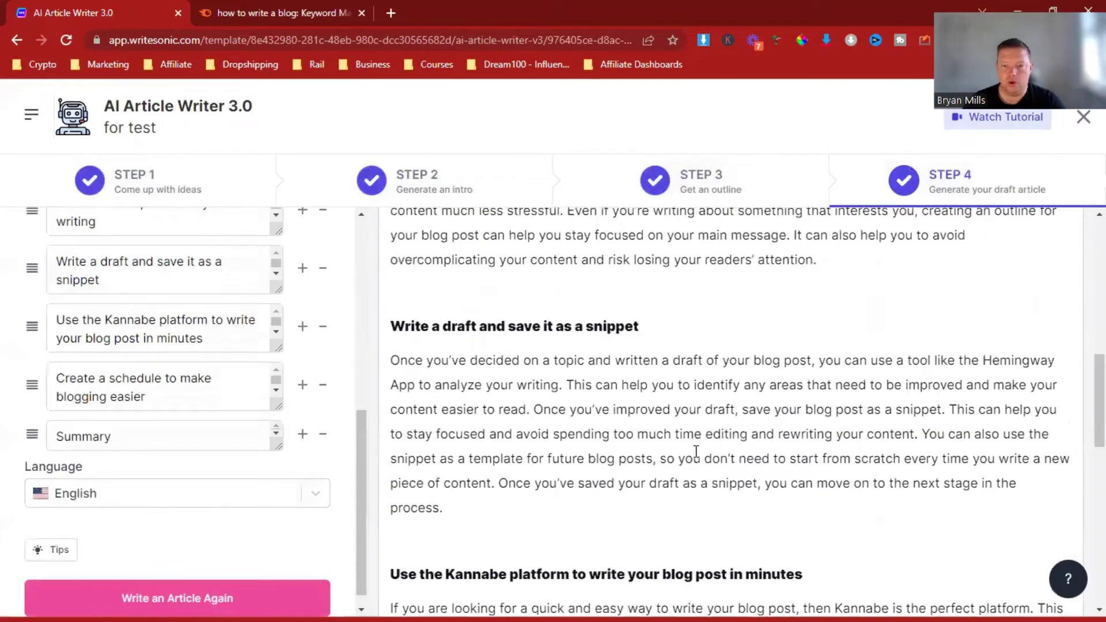
pyautogui.scroll(-8, 691, 479)
pyautogui.scroll(-2, 671, 499)
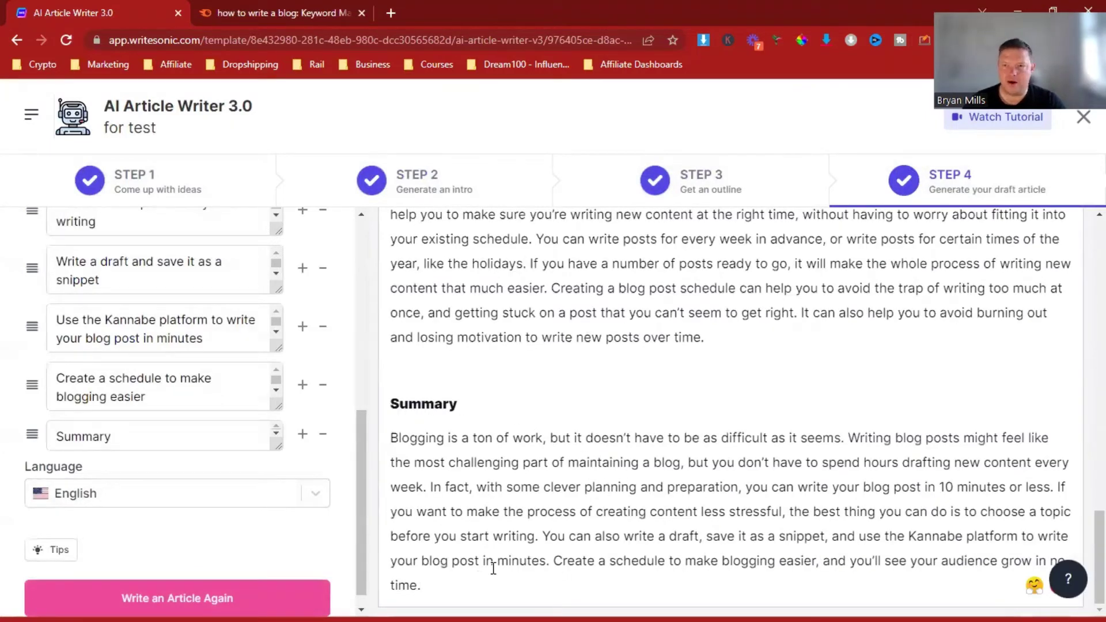
pyautogui.scroll(20, 576, 514)
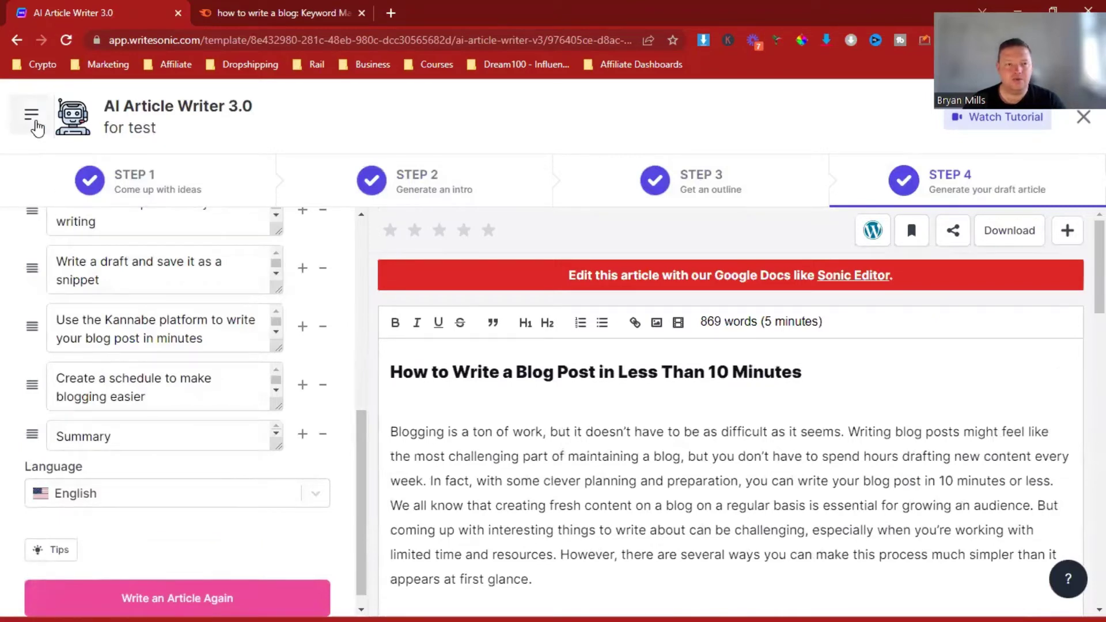
# - Open the Paragraph Writer tool under Article And Blogs
pyautogui.click(32, 116)
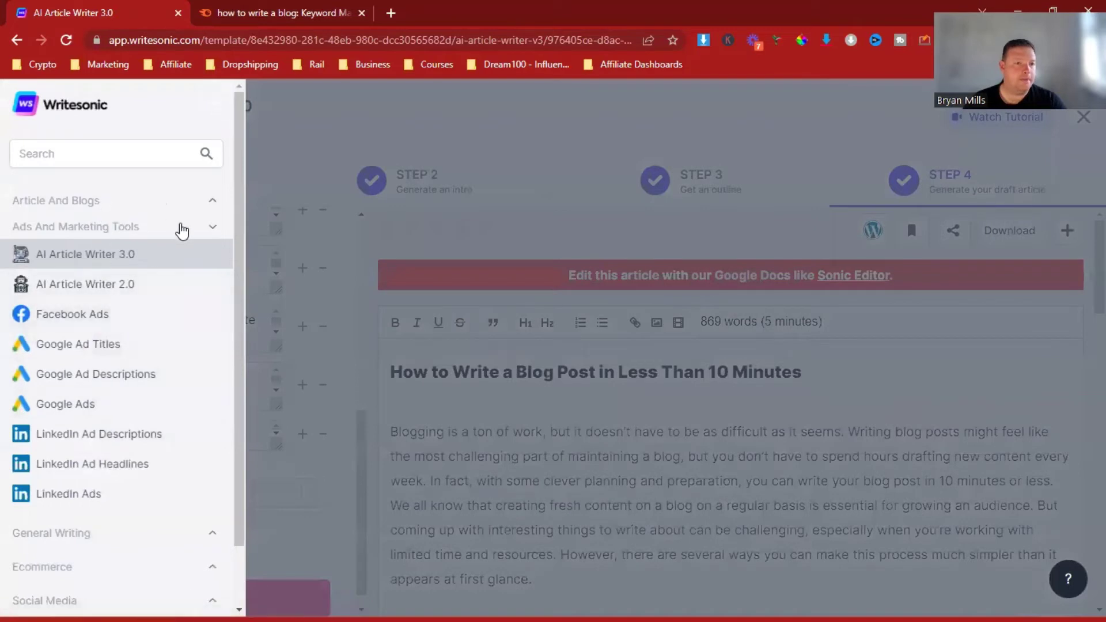
pyautogui.click(183, 200)
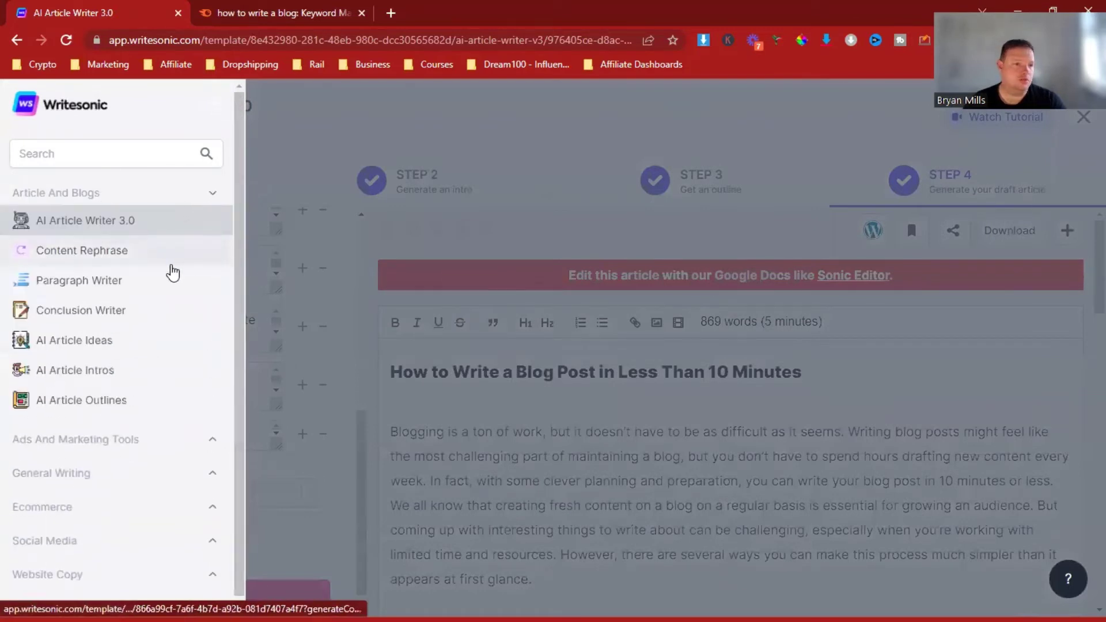
pyautogui.click(111, 297)
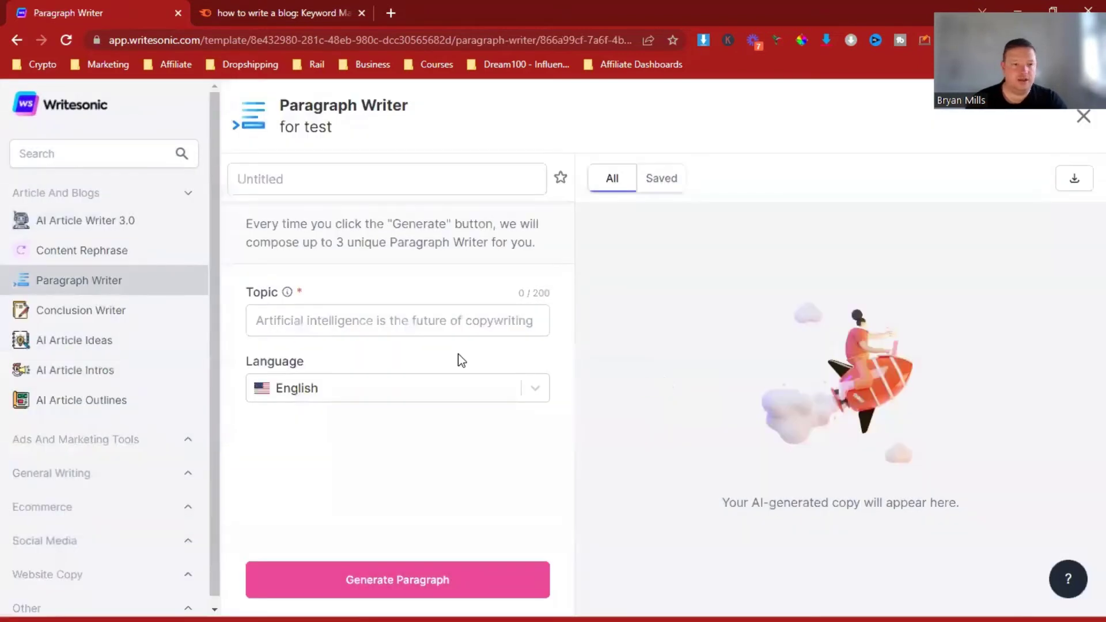
# - Generate paragraphs on the topic Writesonic and review the results
pyautogui.click(433, 324)
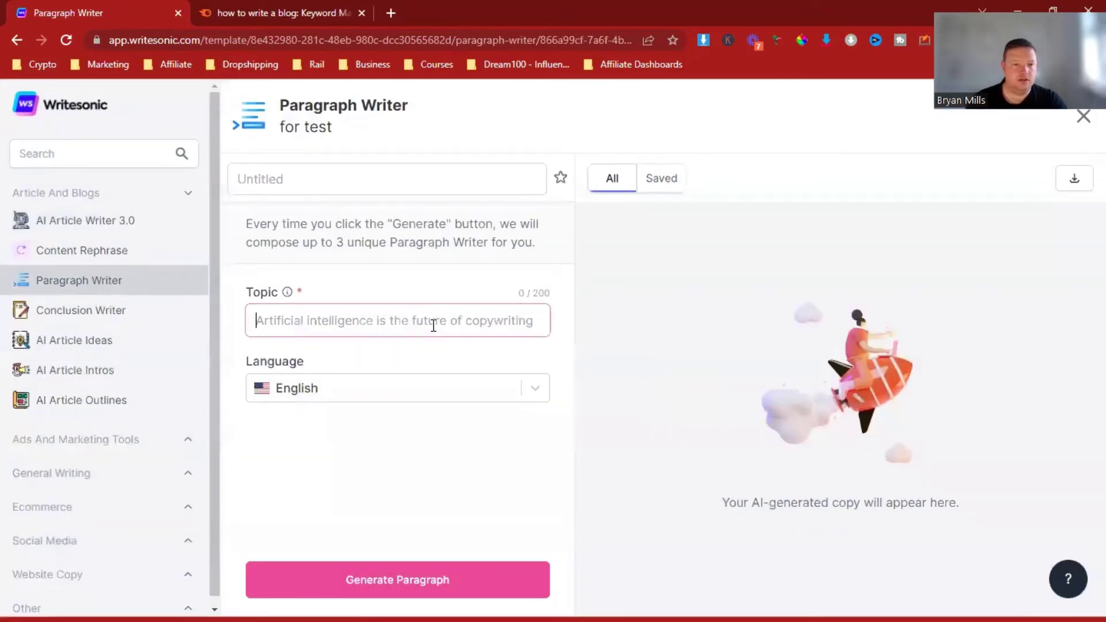
pyautogui.write('Writesonic')
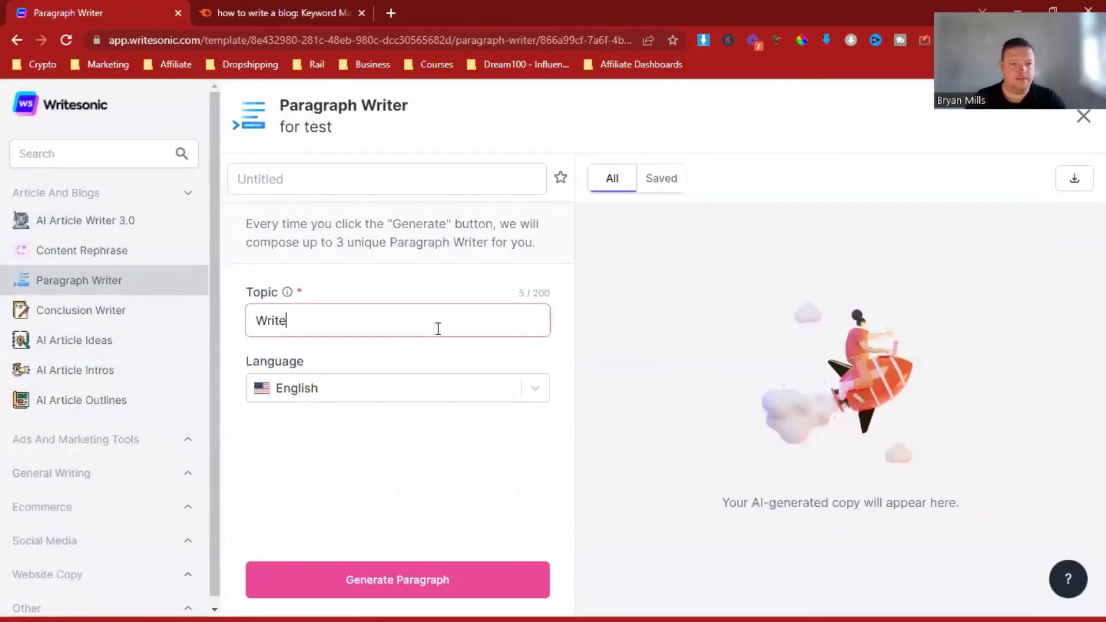
pyautogui.click(482, 583)
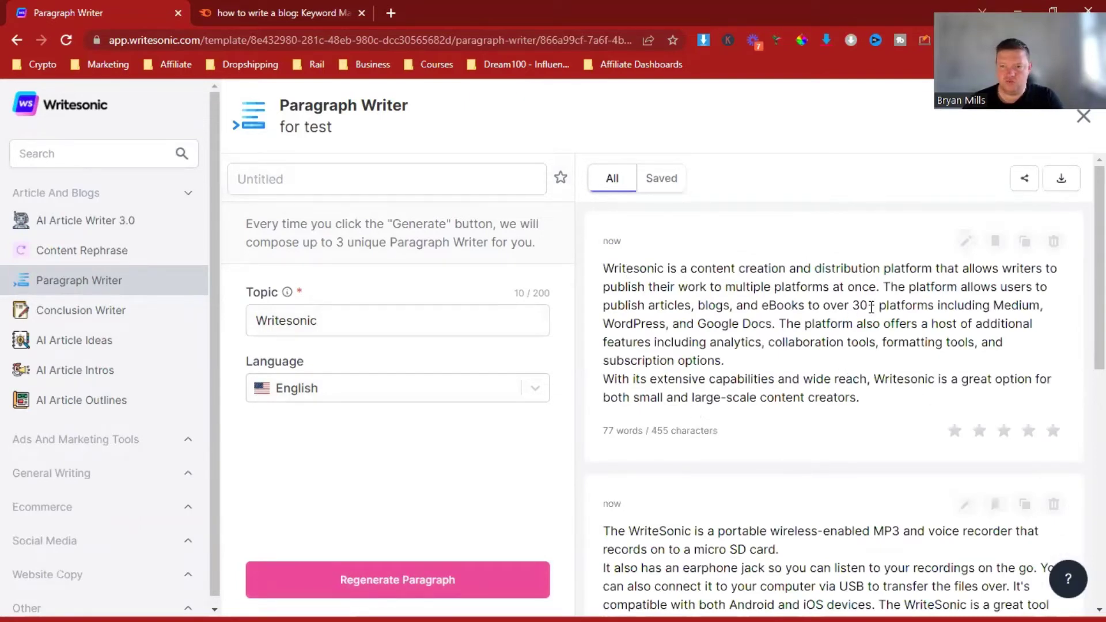
pyautogui.scroll(-4, 823, 379)
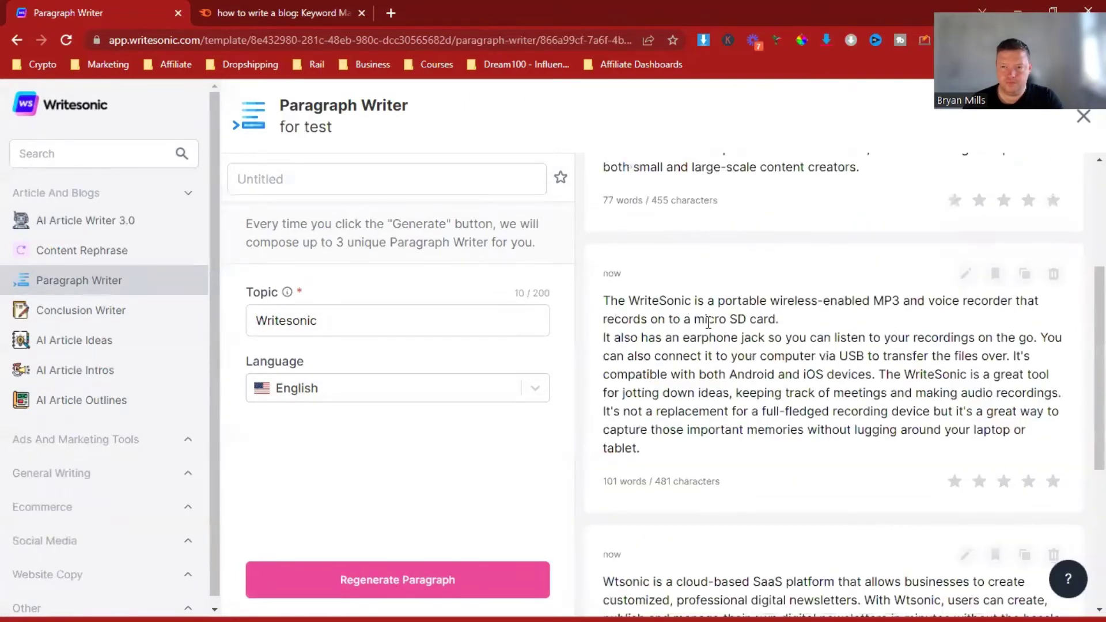
pyautogui.scroll(-5, 822, 322)
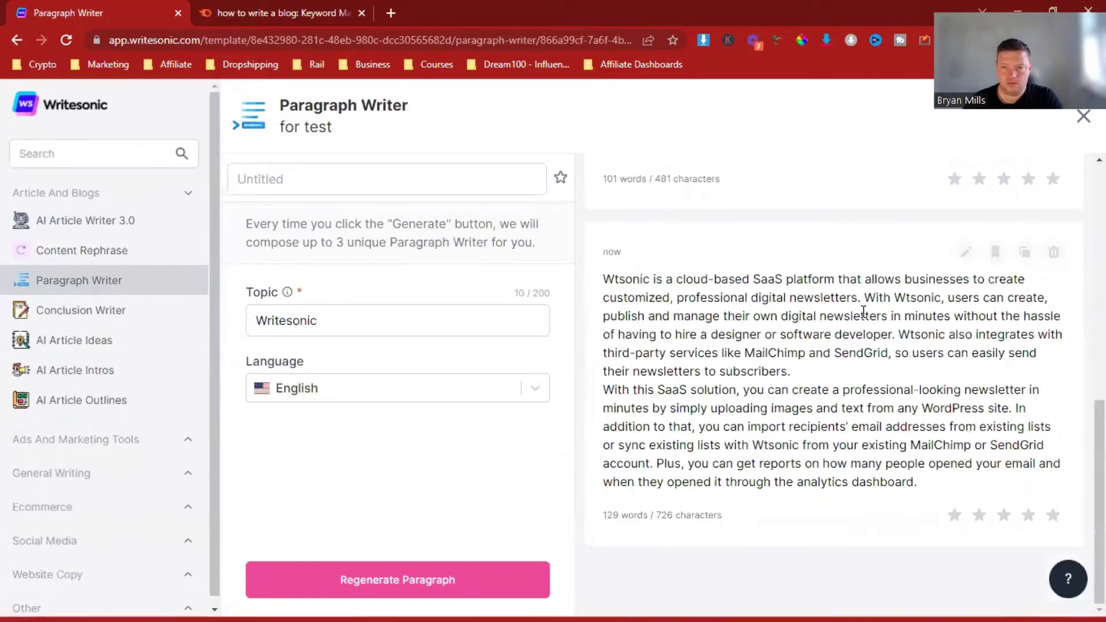
pyautogui.scroll(9, 864, 314)
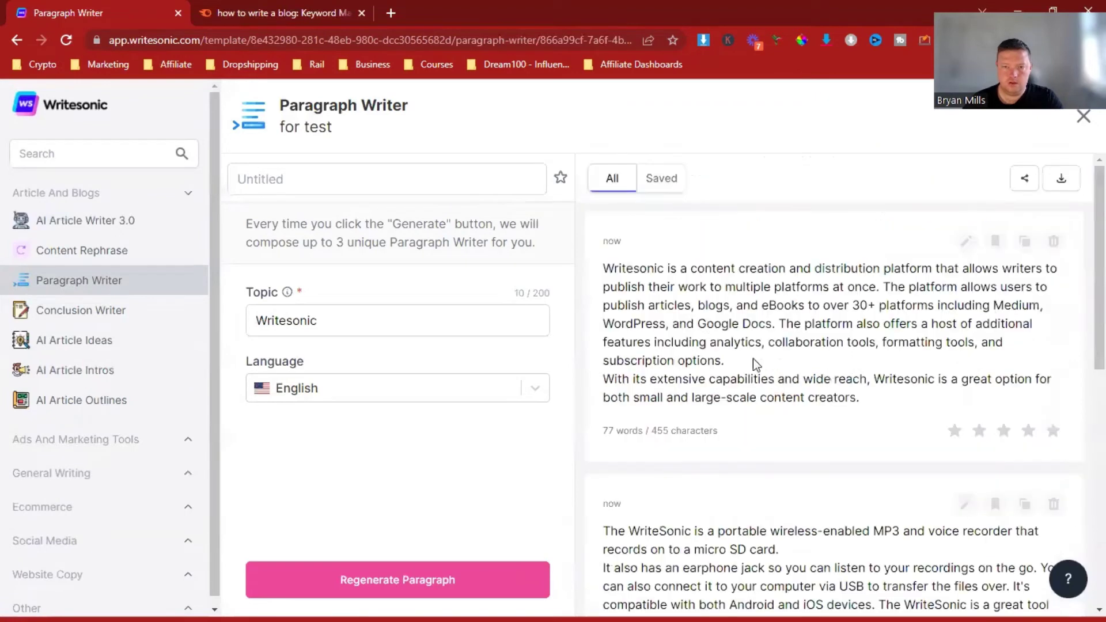
# - Copy the first paragraph, then open how_to_write_a_blog_post_in_less_than_10_minutes in Word for editing
pyautogui.moveTo(825, 389); pyautogui.dragTo(600, 274)
pyautogui.hotkey('ctrl', 'c')
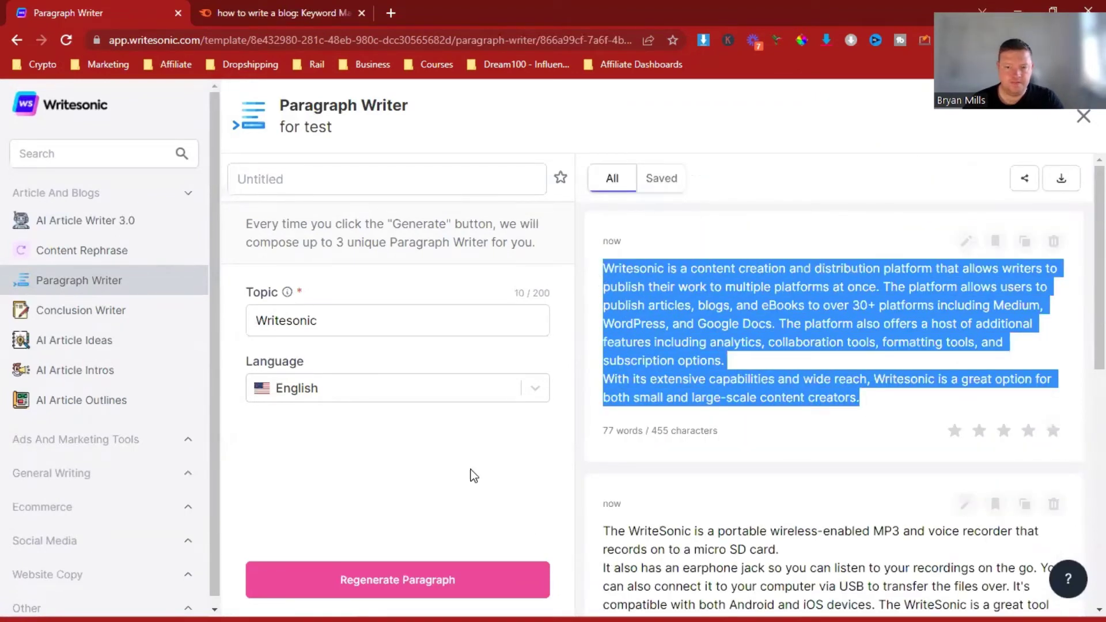
pyautogui.click(478, 473)
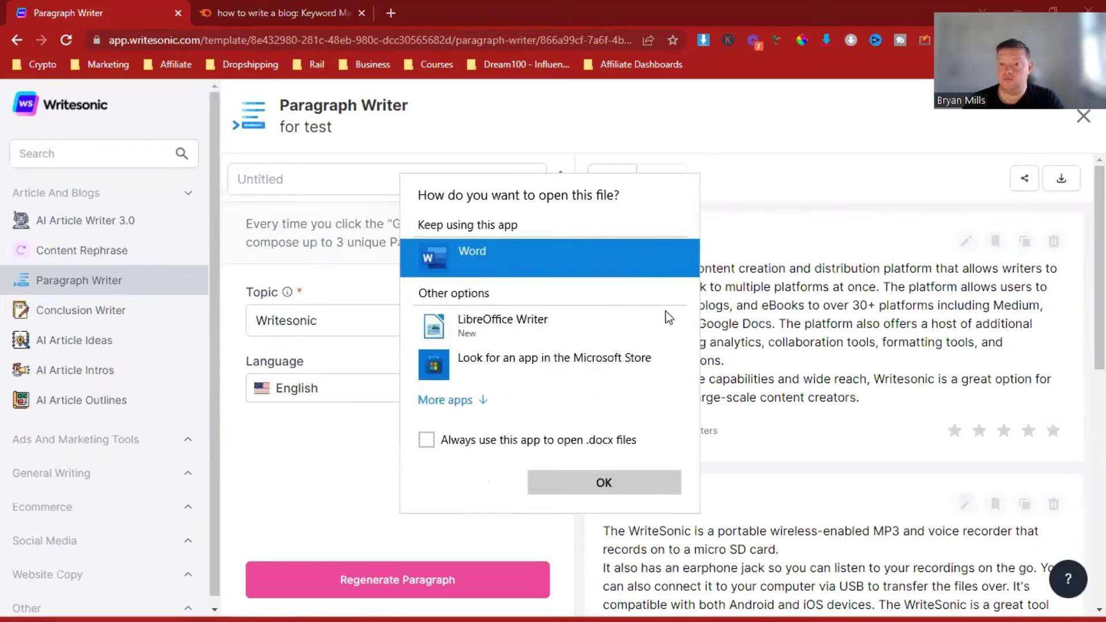
pyautogui.doubleClick(528, 253)
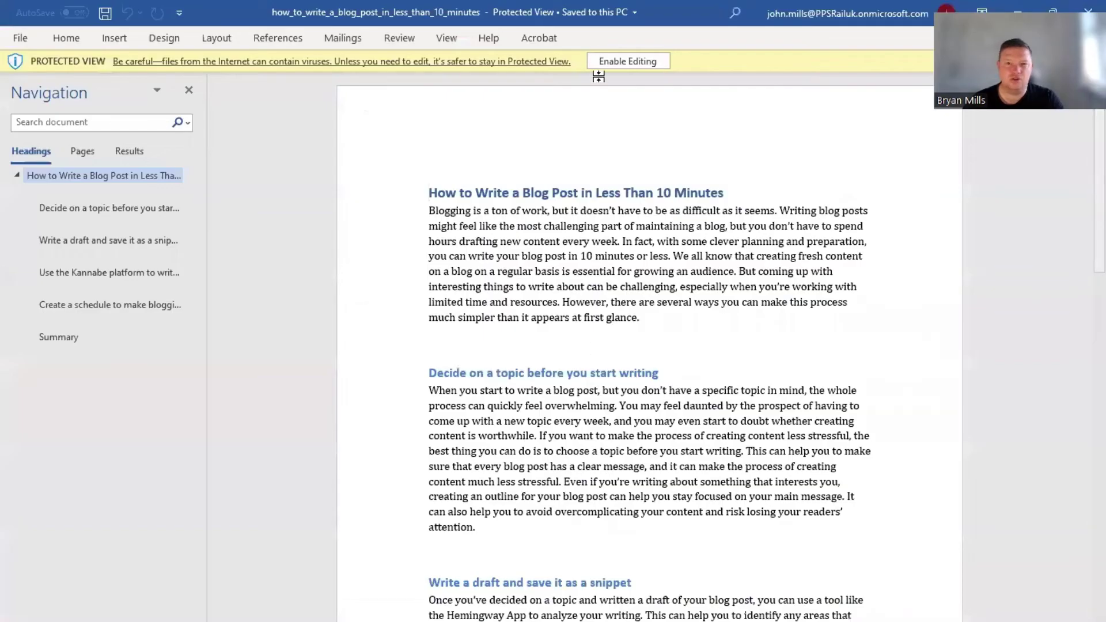
pyautogui.click(657, 61)
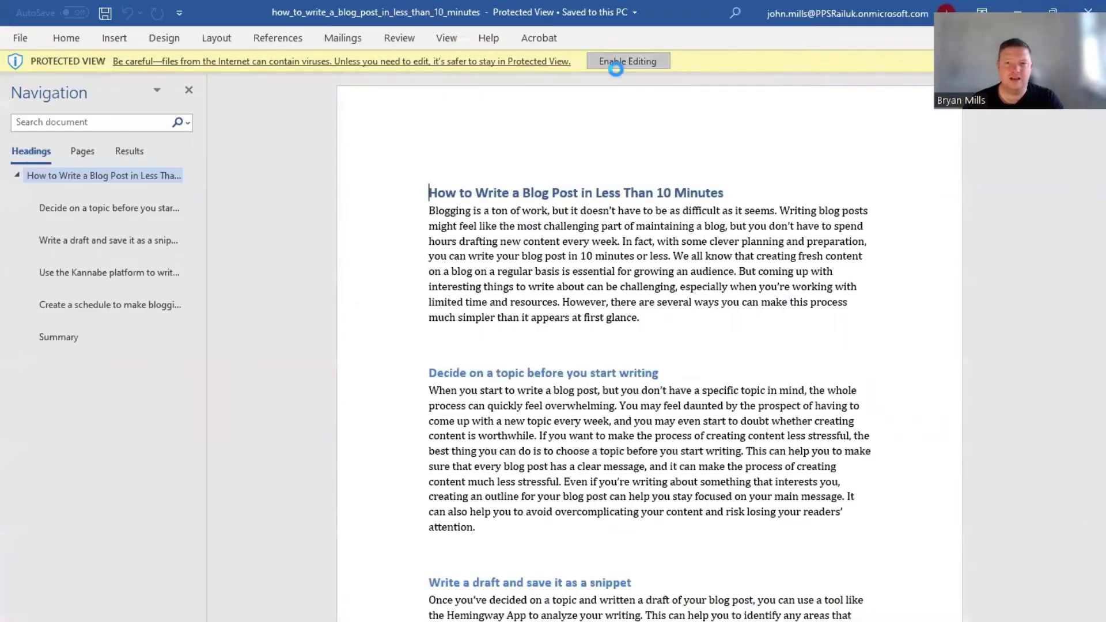
# - Paste the copied Writesonic paragraph right after the Summary section
pyautogui.hotkey('ctrl', 'f')
pyautogui.scroll(-3, 583, 252)
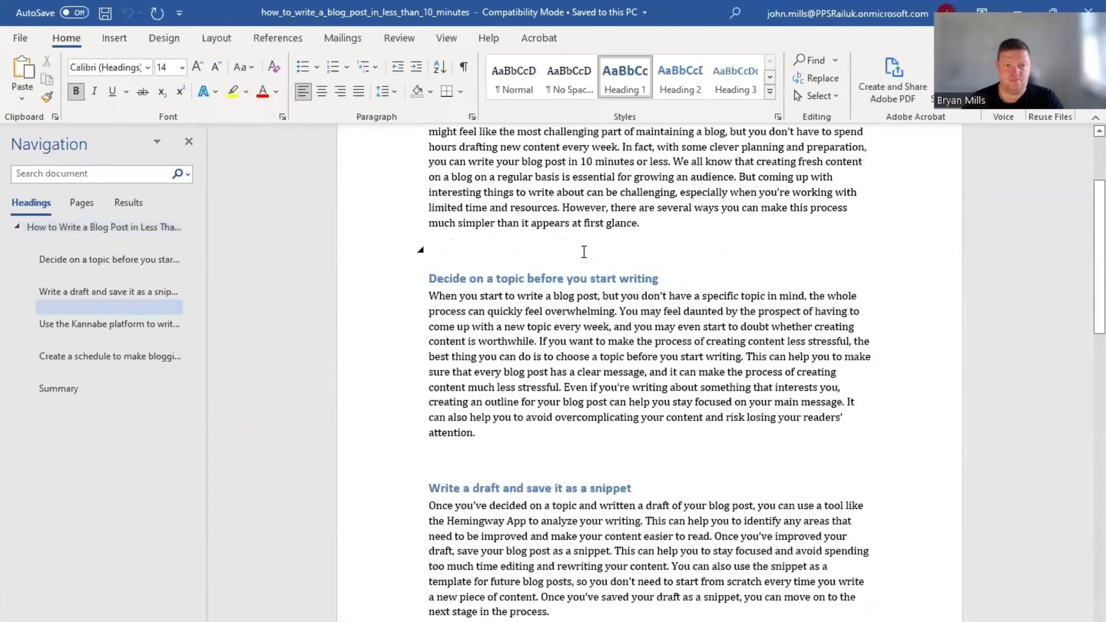
pyautogui.scroll(-15, 584, 252)
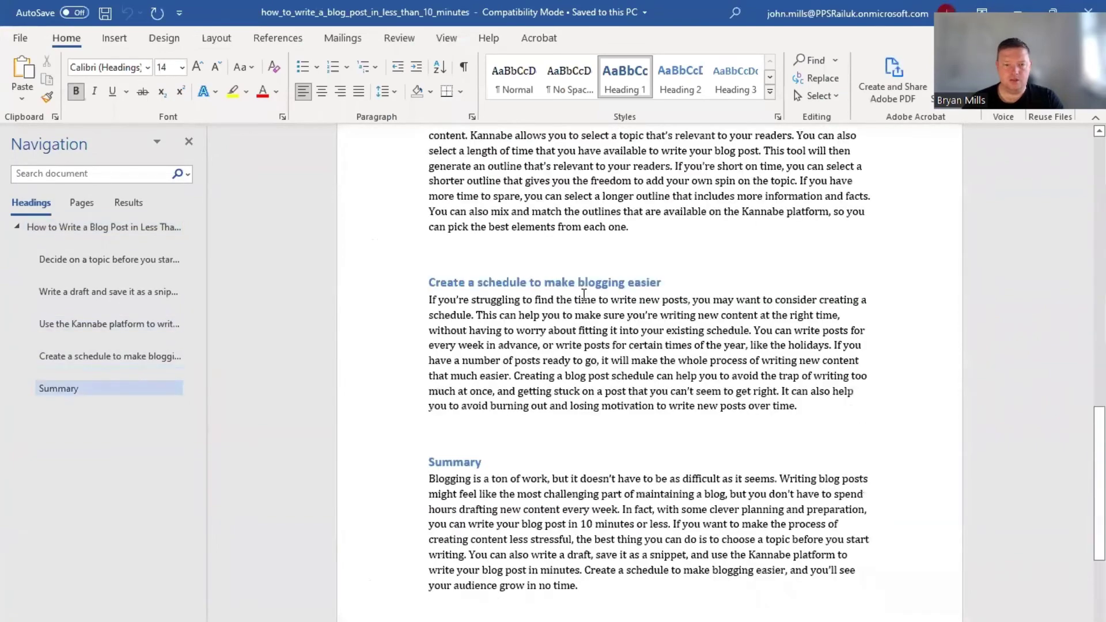
pyautogui.click(627, 392)
pyautogui.hotkey('ctrl', 'v')
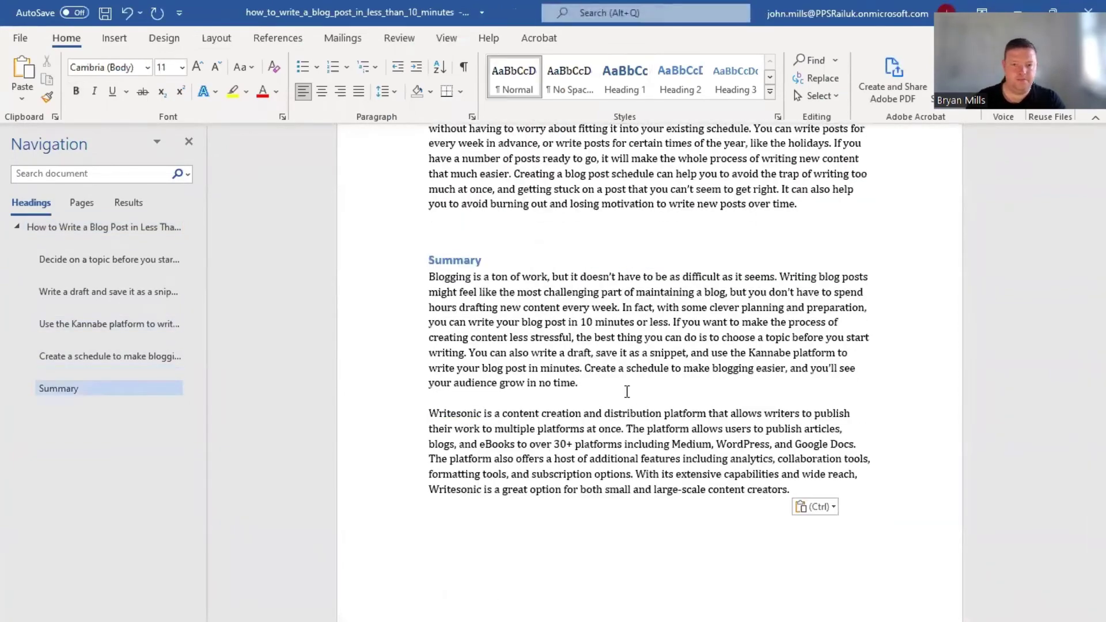
# - Add the line 'How to Make Blogging Even Faster' above the pasted paragraph
pyautogui.click(461, 397)
pyautogui.press('Return')
pyautogui.write('How to Make Blogging Even Faster.')
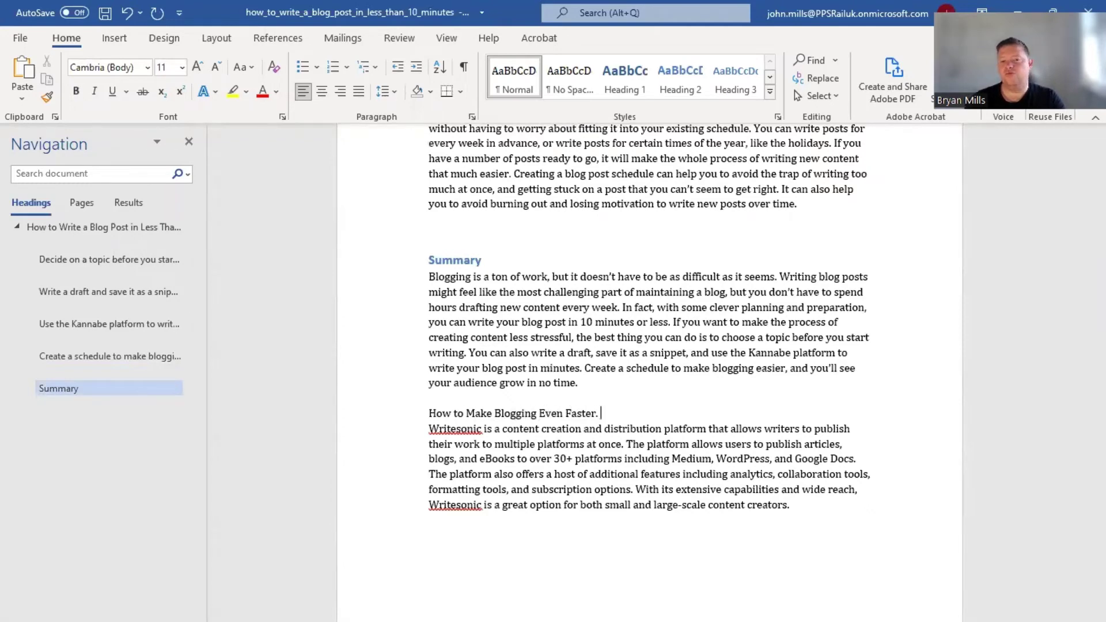
pyautogui.scroll(-1, 815, 455)
pyautogui.click(805, 470)
pyautogui.click(756, 456)
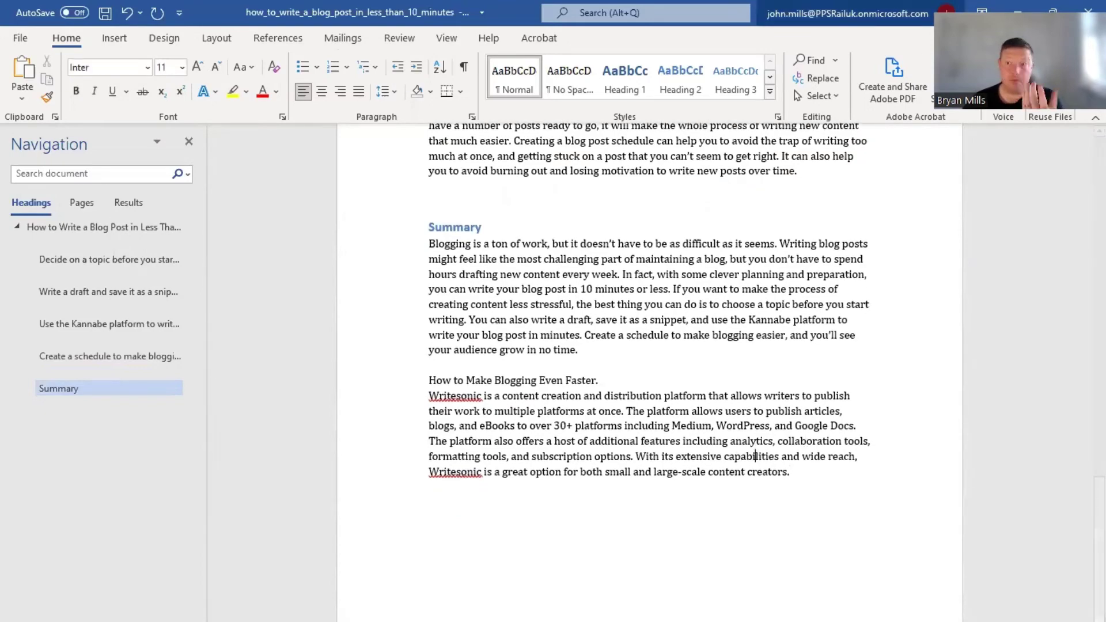